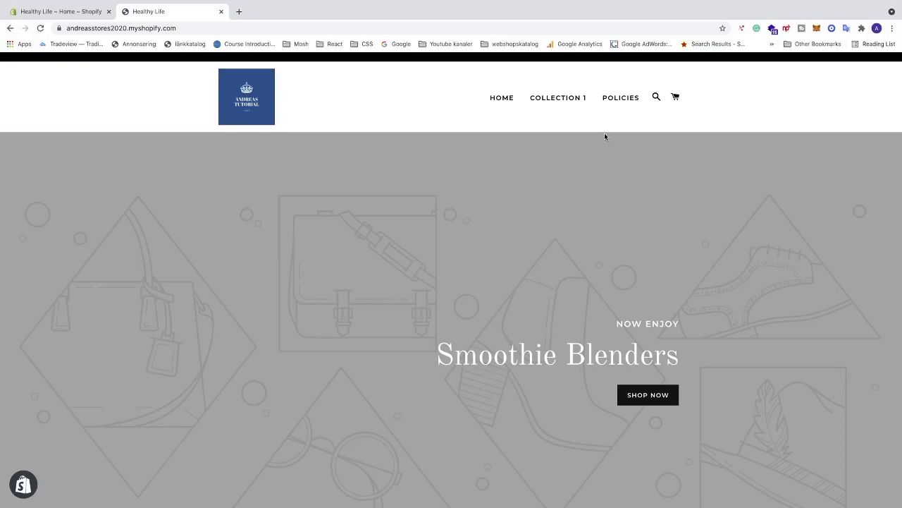
- Switch to the Healthy Life store admin and open the Legal section of the store settings
left_click(63, 14)
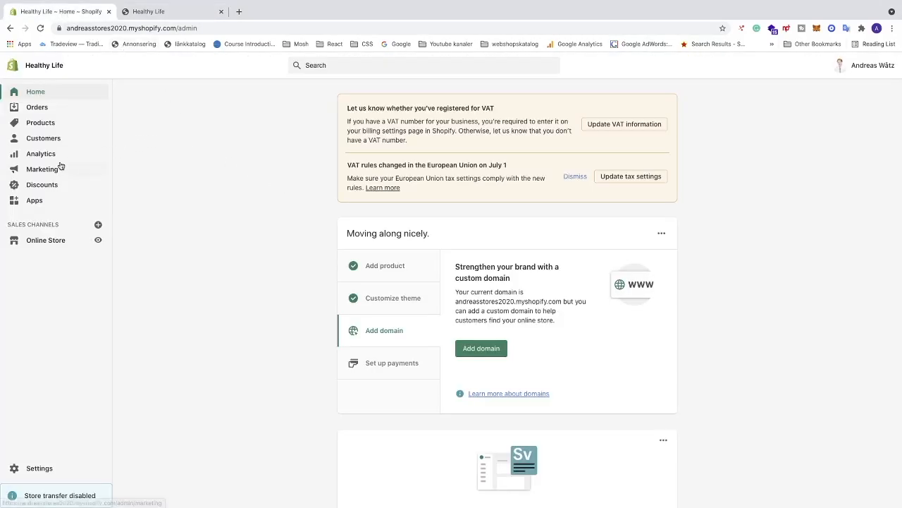
scroll(61, 166, "up", 5)
scroll(103, 222, "up", 2)
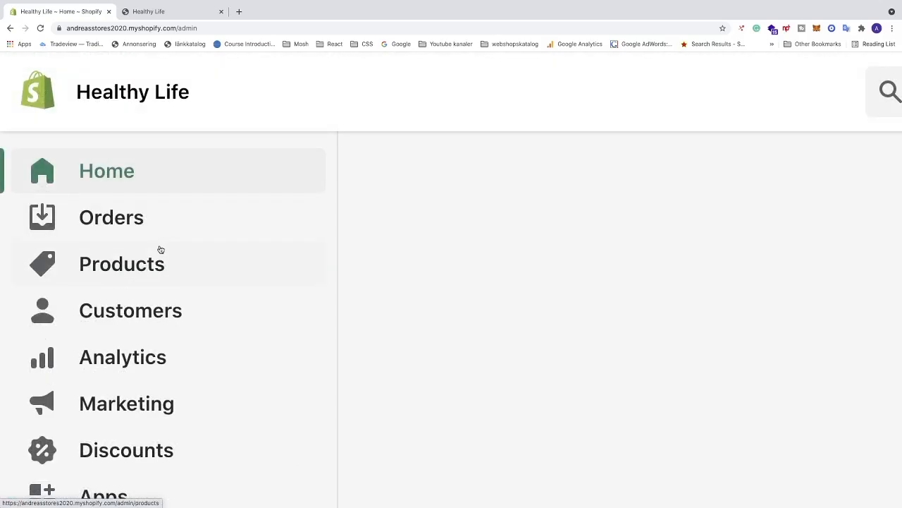
scroll(159, 275, "down", 6)
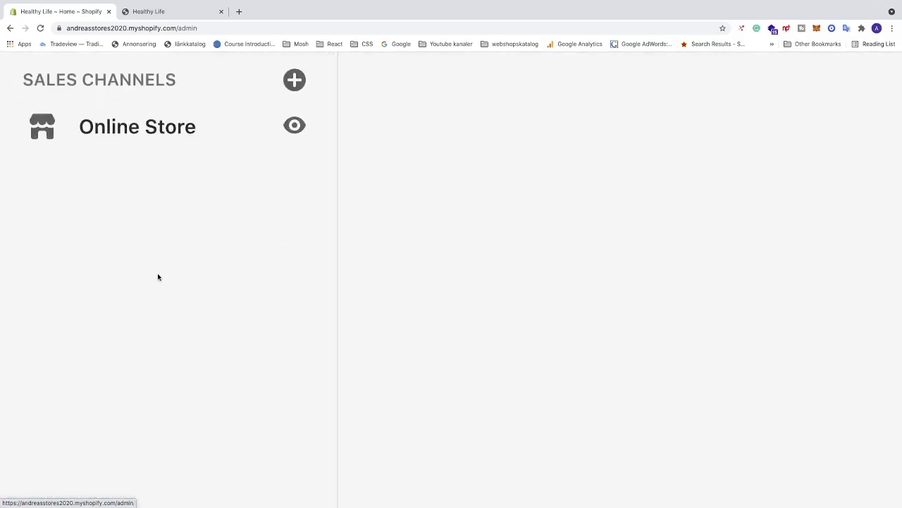
scroll(158, 277, "down", 3)
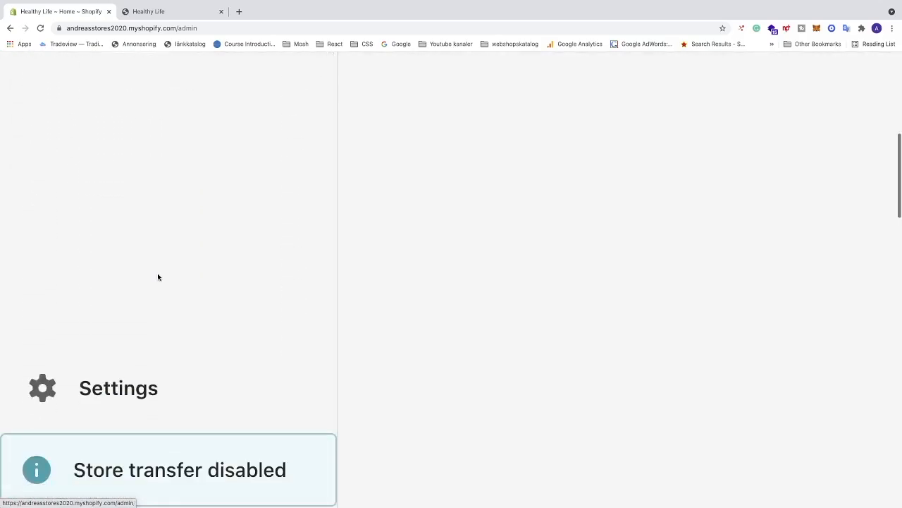
left_click(129, 391)
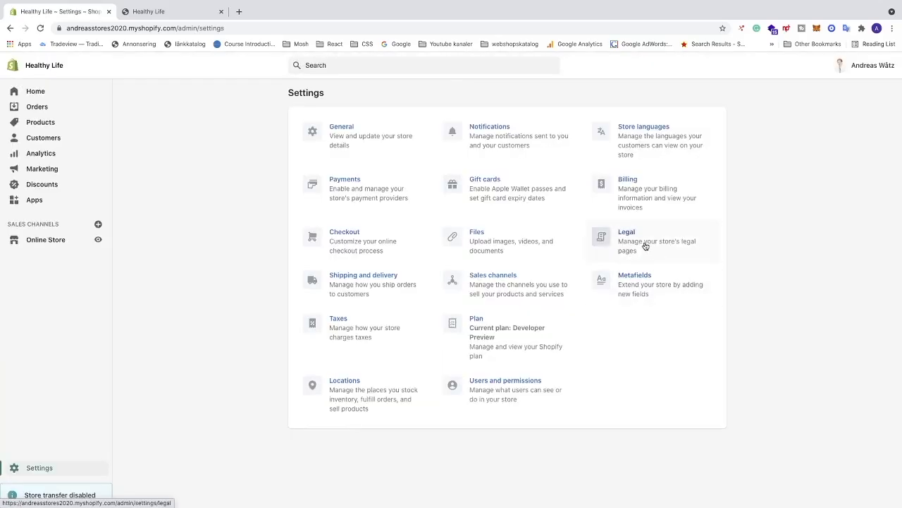
scroll(645, 246, "up", 5)
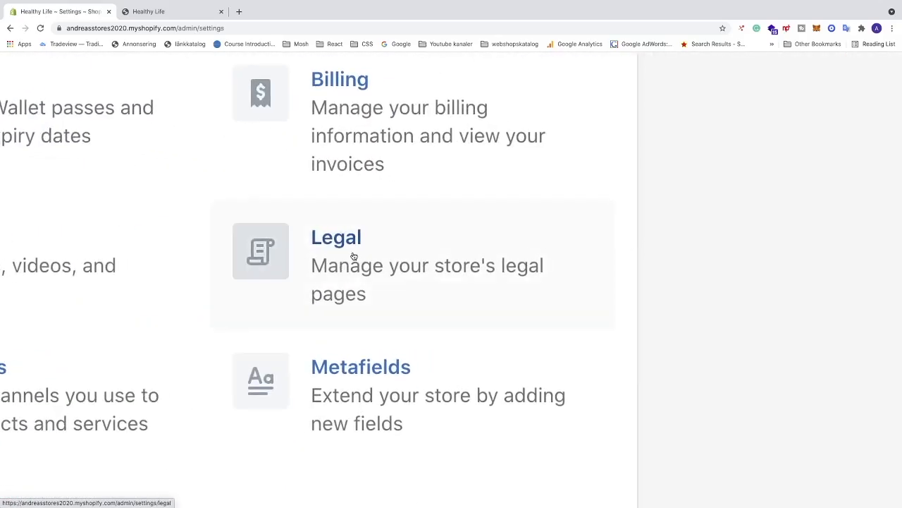
left_click(354, 258)
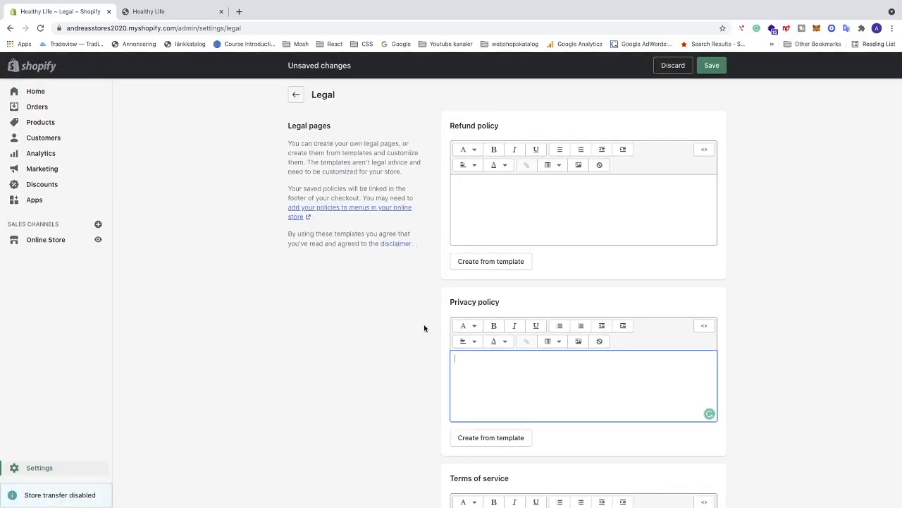
- Generate the store's privacy policy from the built-in template
scroll(424, 327, "down", 1)
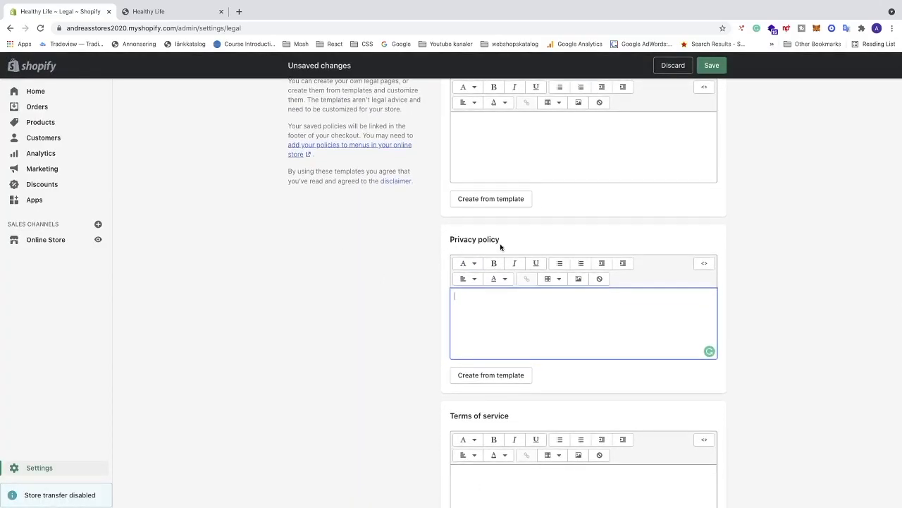
scroll(423, 335, "down", 1)
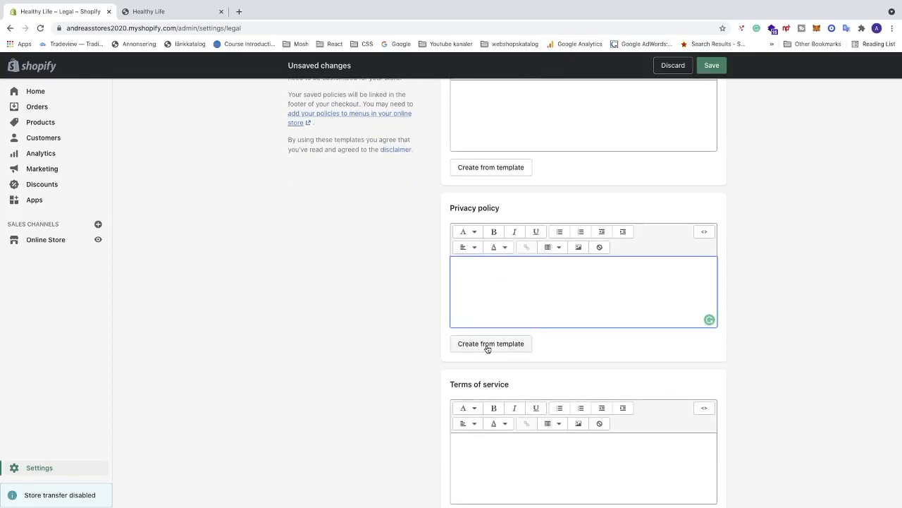
left_click(488, 344)
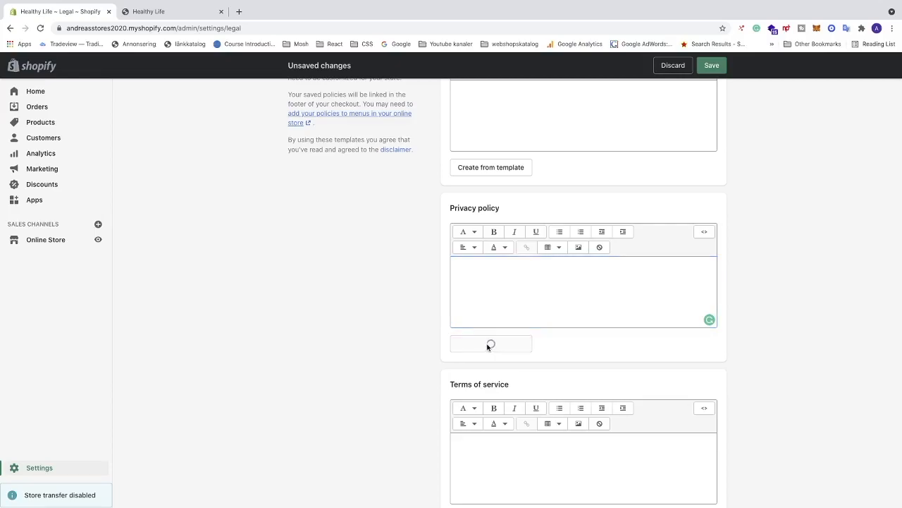
- Read through the generated privacy policy text, checking the bracketed placeholders and the contact section for details that need customizing
scroll(488, 344, "down", 15)
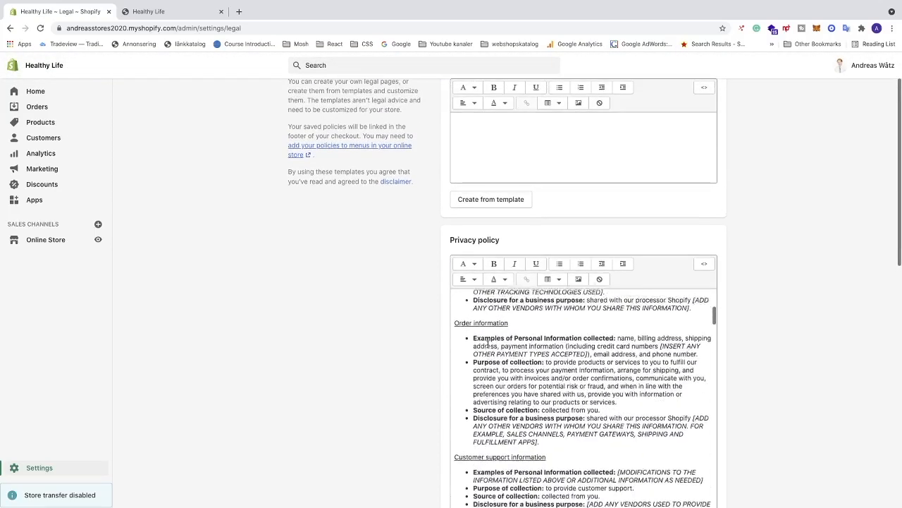
scroll(504, 355, "down", 10)
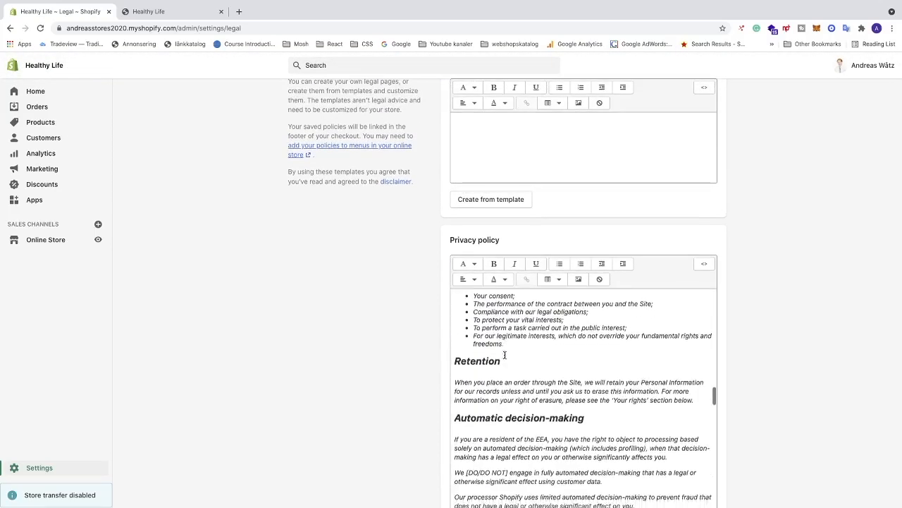
scroll(505, 355, "up", 3)
scroll(505, 355, "up", 20)
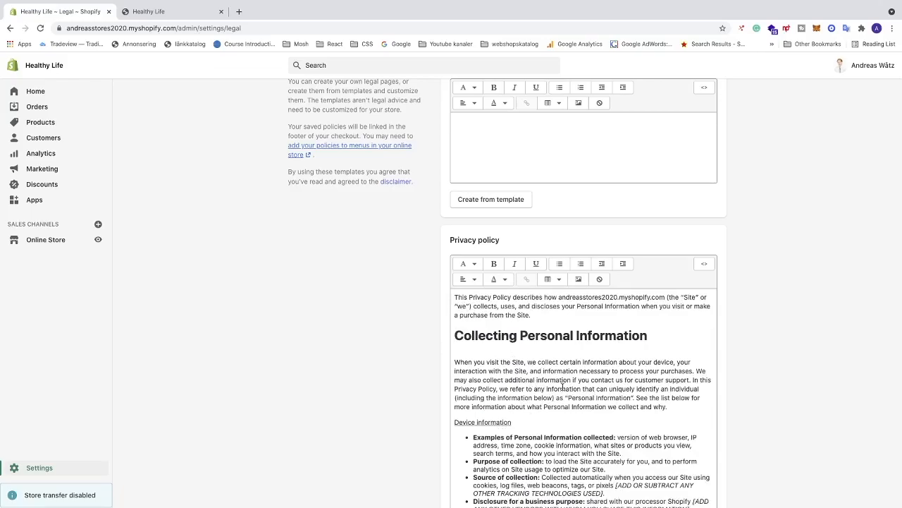
scroll(563, 386, "up", 1)
scroll(535, 339, "down", 8)
scroll(529, 320, "down", 15)
scroll(529, 320, "down", 15)
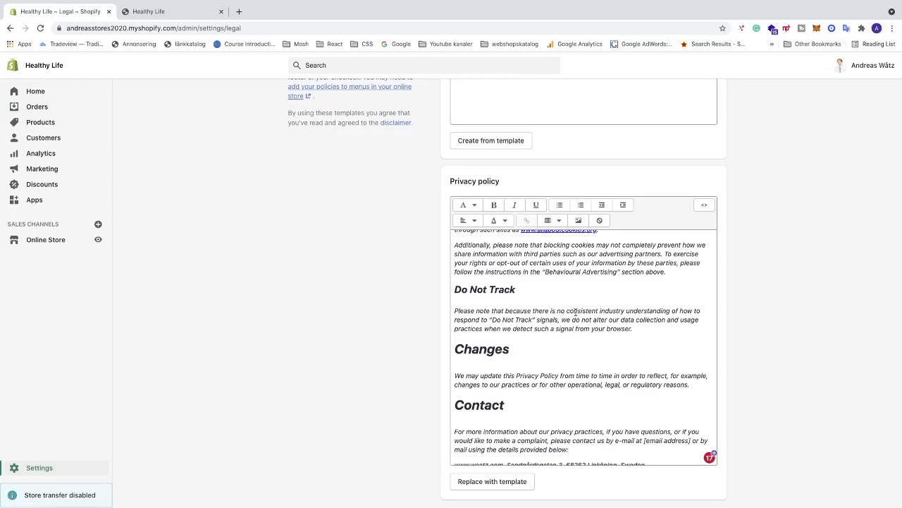
scroll(576, 312, "up", 20)
scroll(378, 305, "up", 3)
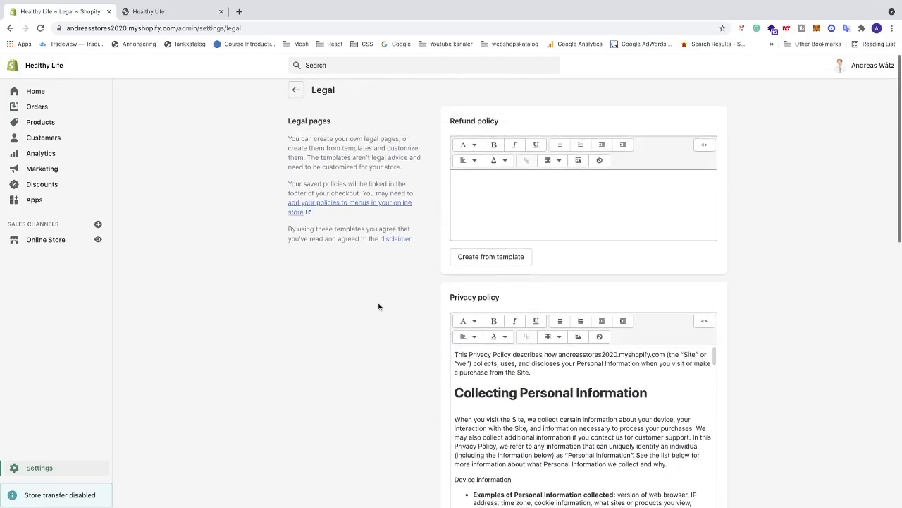
scroll(534, 375, "down", 10)
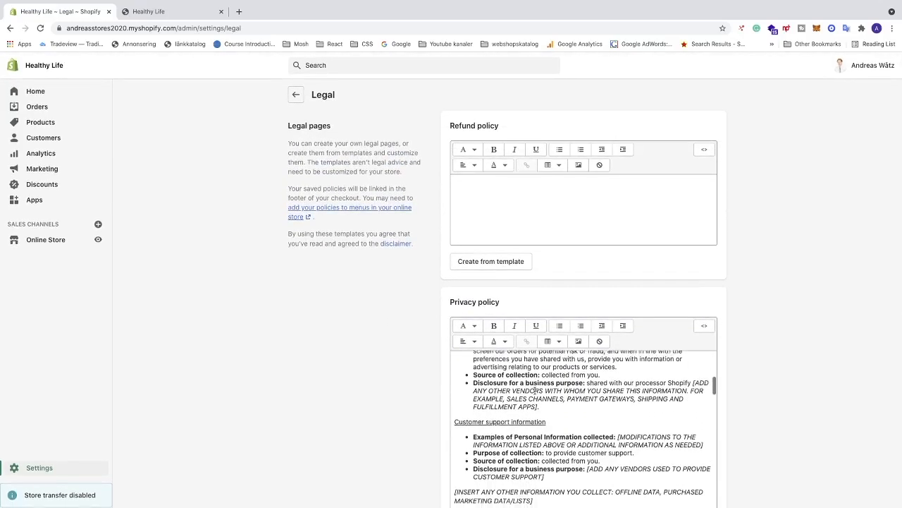
scroll(536, 388, "down", 5)
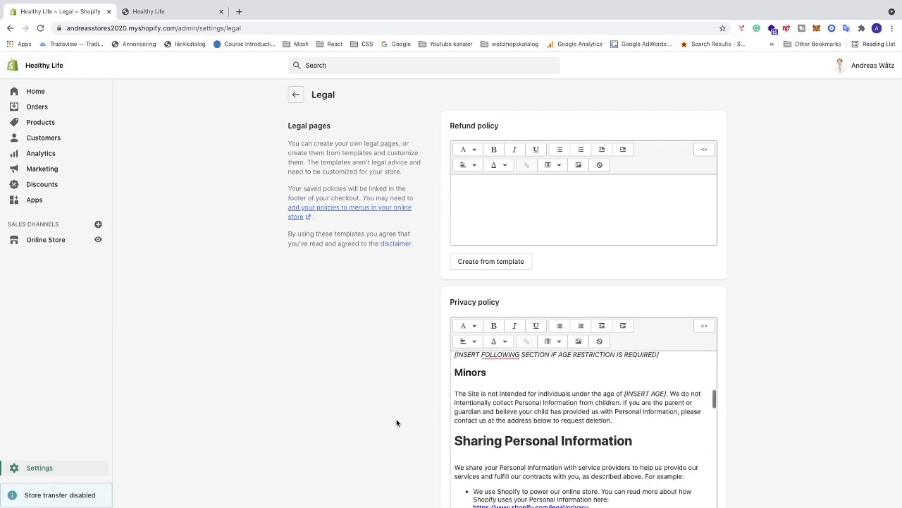
- Save the legal pages with the templated privacy policy
scroll(418, 422, "down", 10)
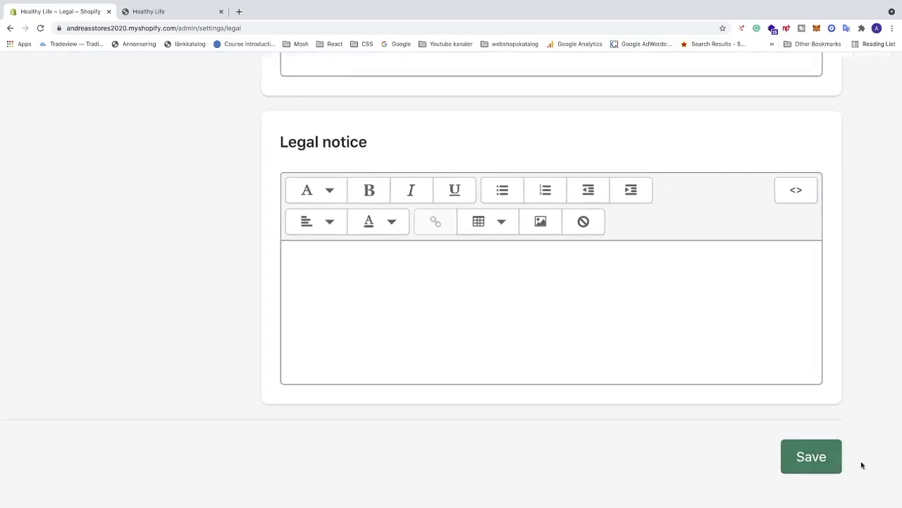
left_click(773, 457)
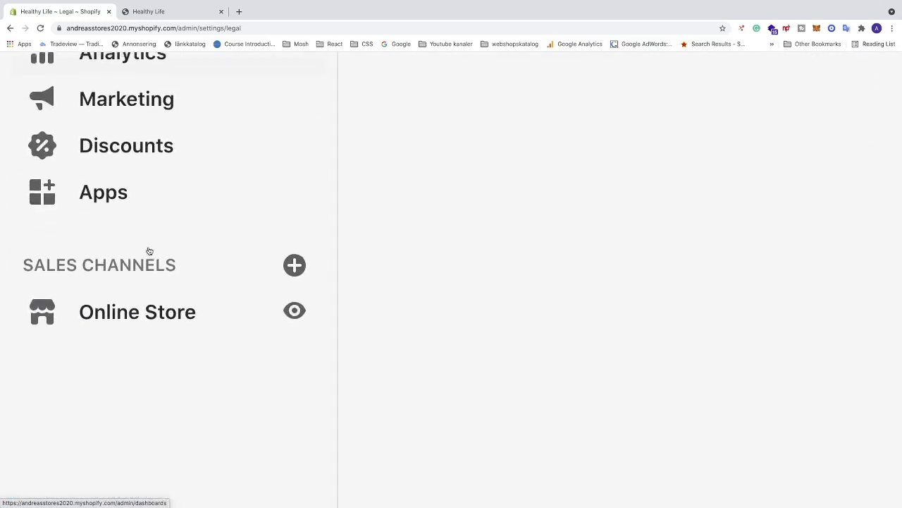
- Open the Main menu for editing in the Online Store's navigation settings
scroll(150, 251, "down", 2)
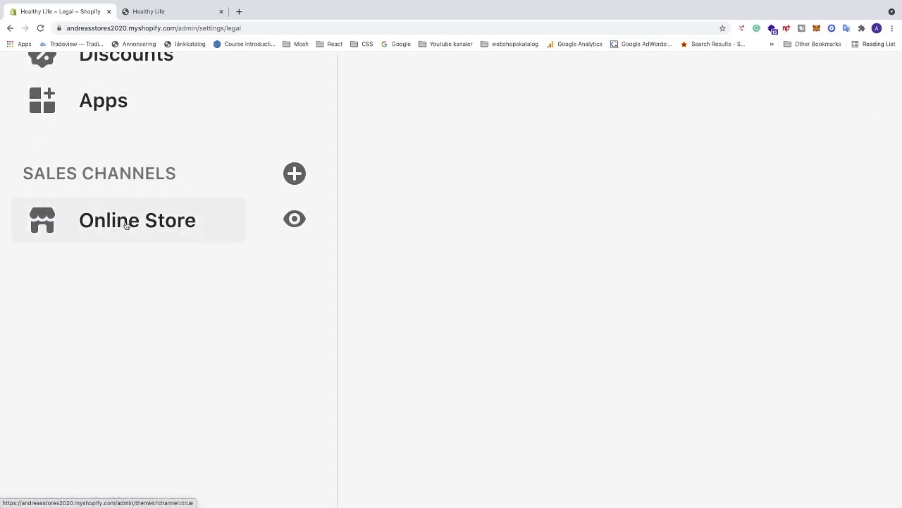
left_click(127, 223)
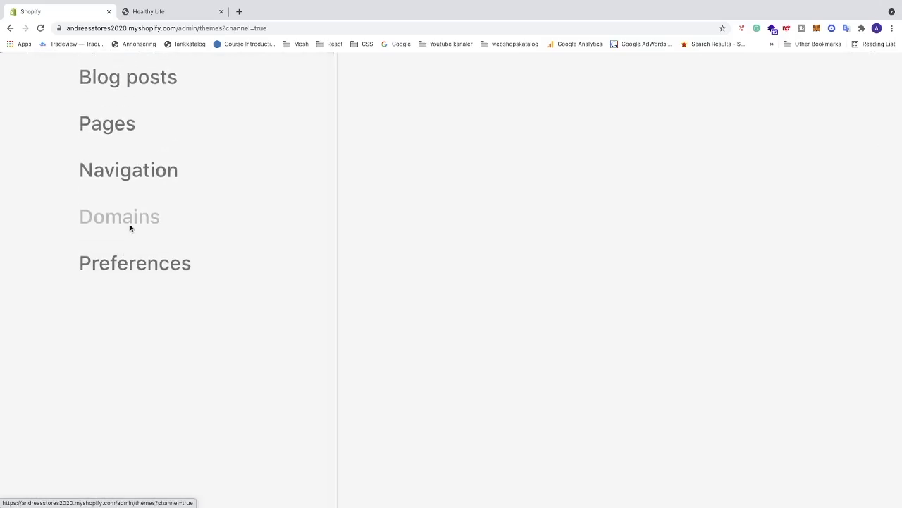
left_click(107, 186)
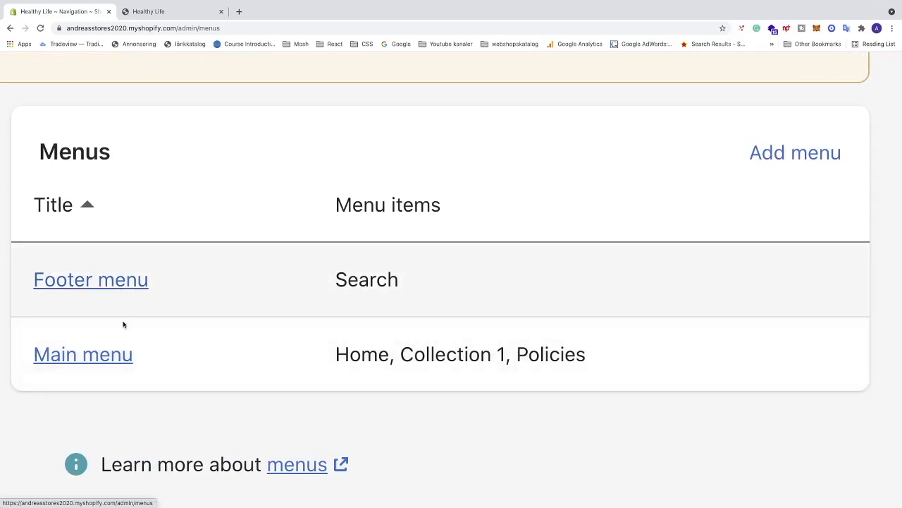
scroll(142, 325, "left", 1)
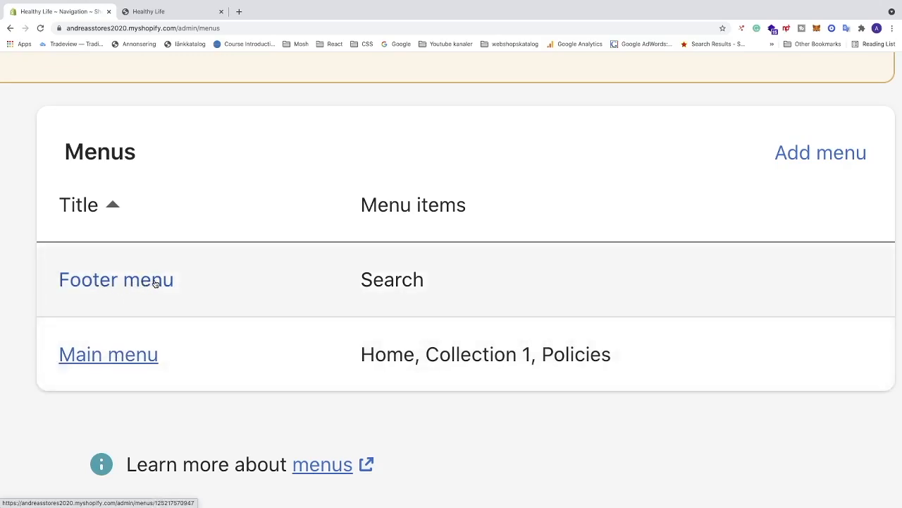
left_click(116, 357)
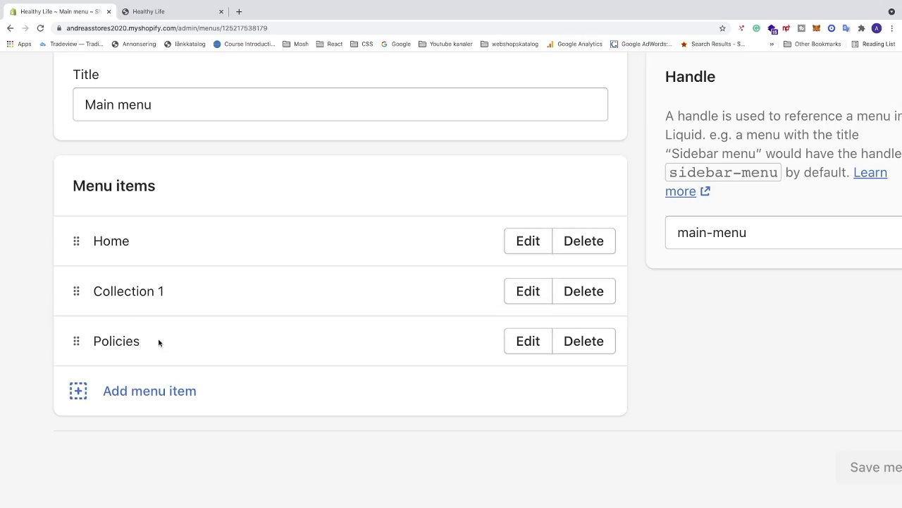
scroll(140, 341, "right", 1)
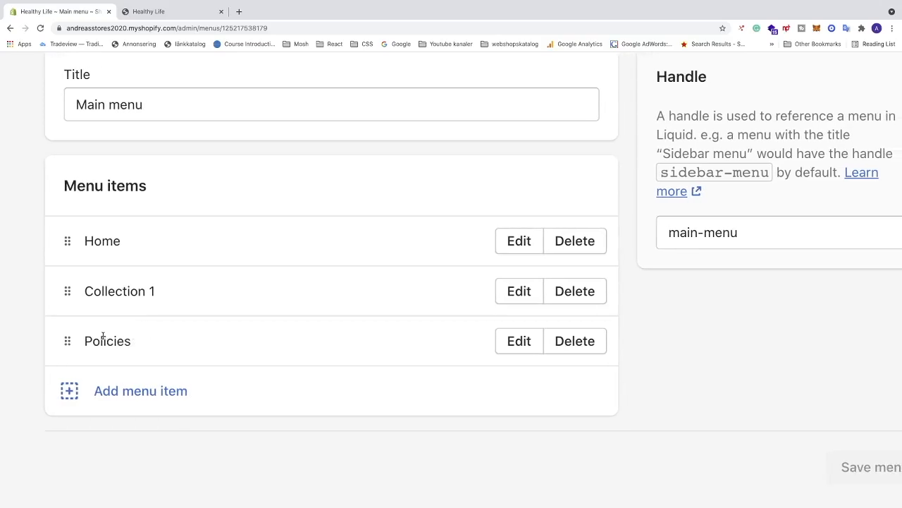
- Delete the Policies item from the Main menu and save the menu
left_click(572, 344)
left_click(595, 447)
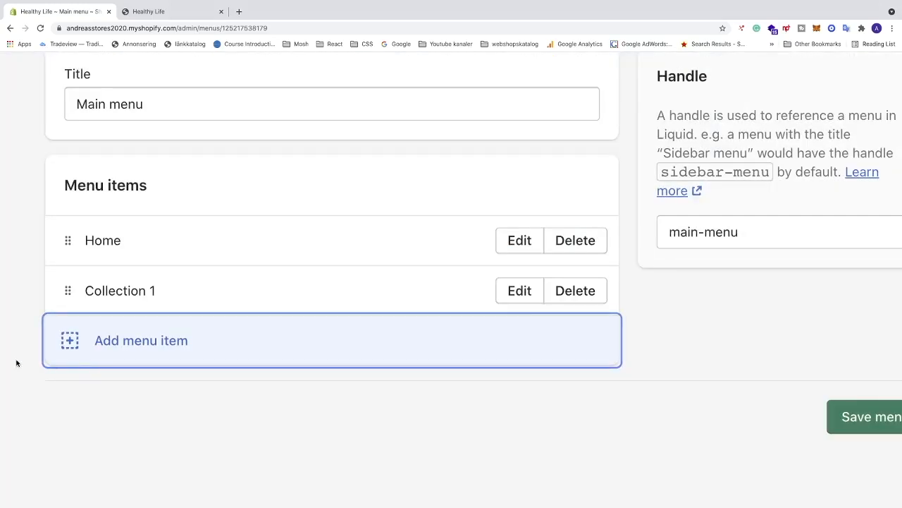
scroll(636, 422, "left", 2)
scroll(637, 422, "right", 8)
left_click(503, 418)
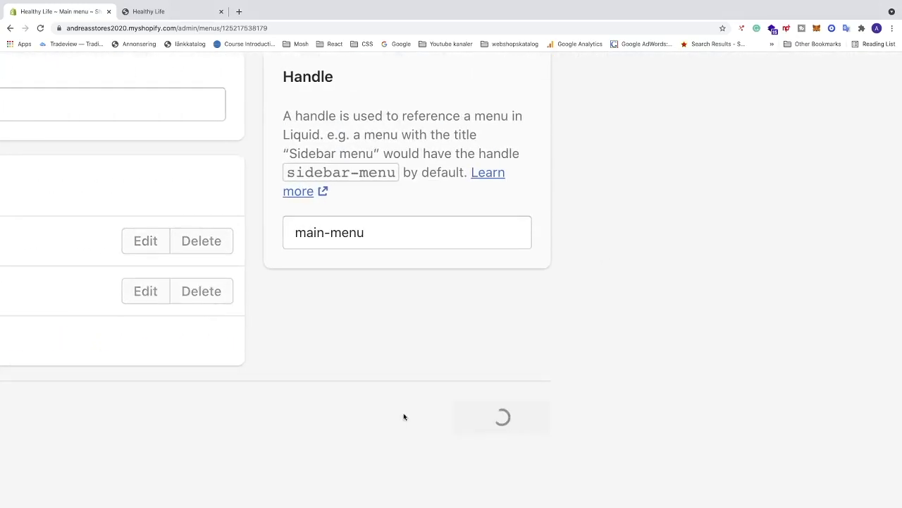
- Start adding a new page in the Online Store's Pages section
scroll(414, 419, "left", 10)
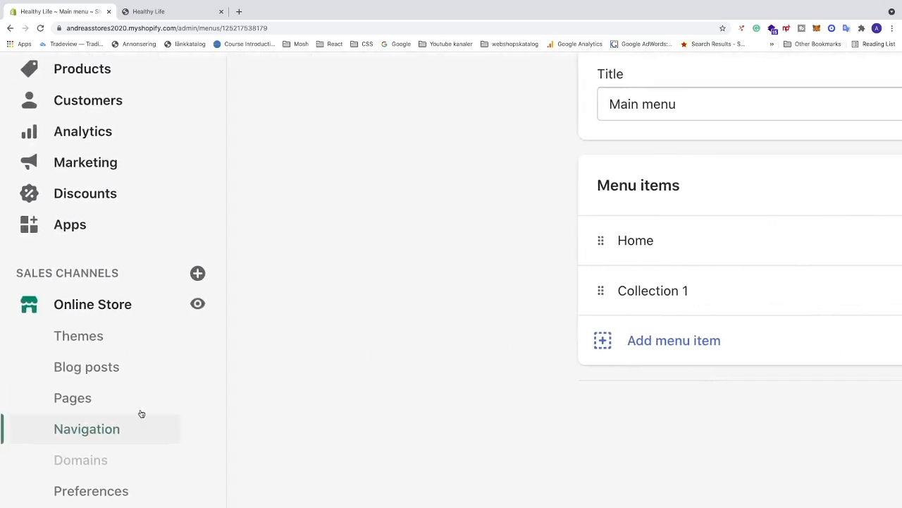
left_click(81, 402)
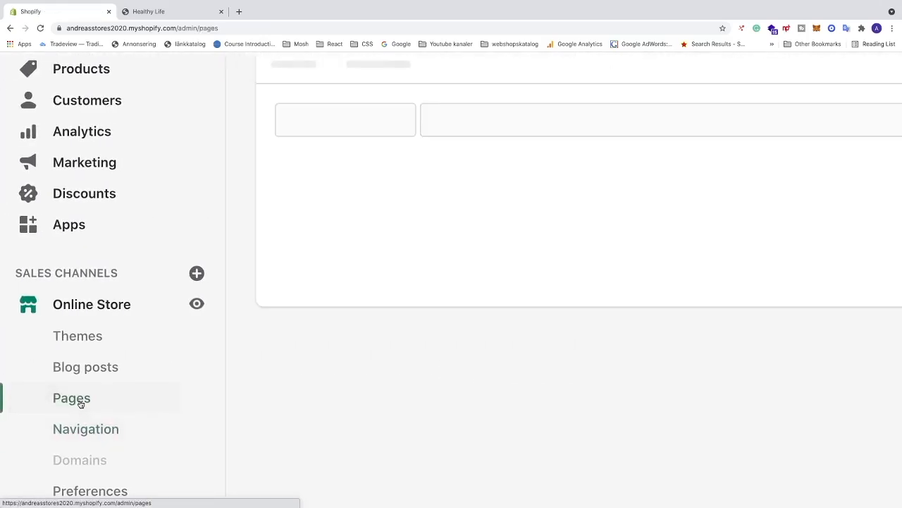
scroll(428, 399, "right", 10)
scroll(427, 397, "up", 3)
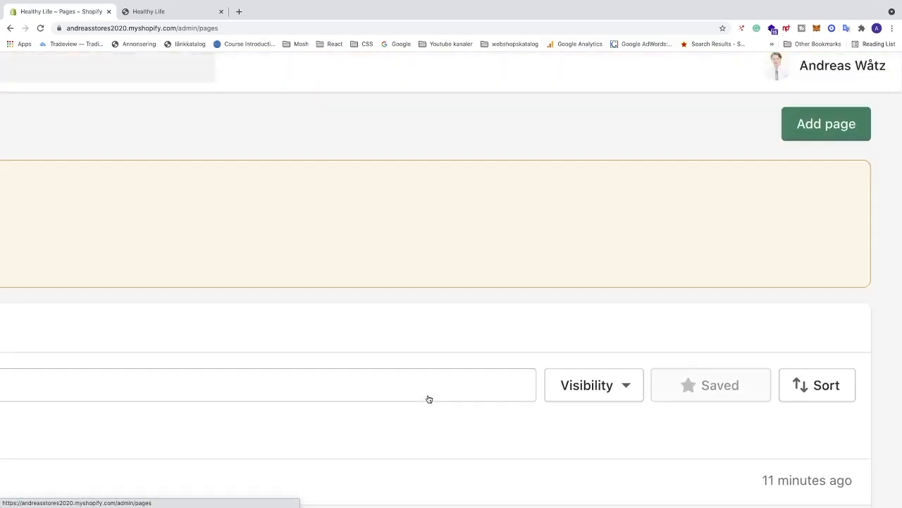
left_click(813, 146)
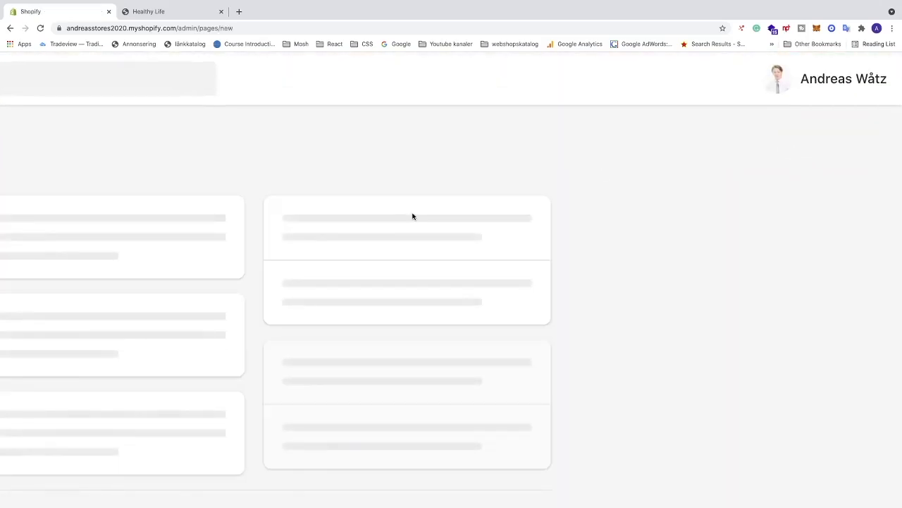
- Title the new page "Policies", leave its content empty, and save it
scroll(412, 213, "left", 5)
left_click(377, 229)
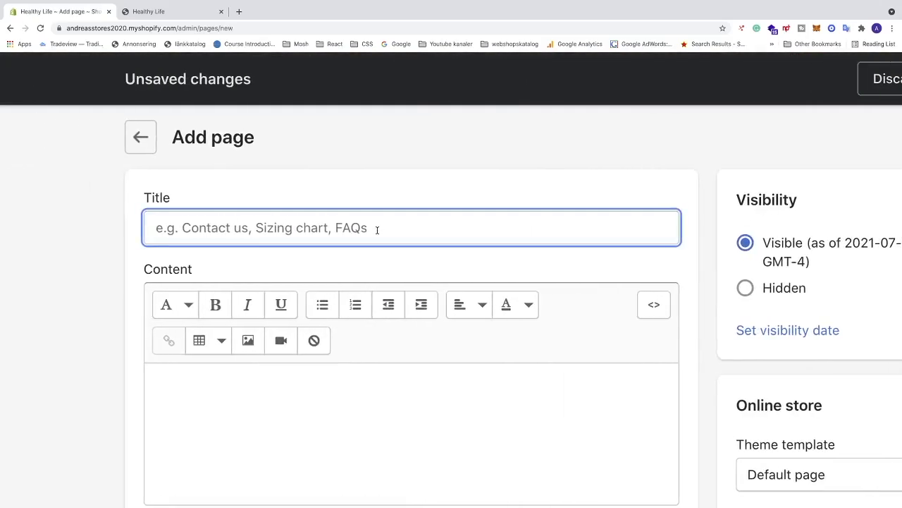
type("Po")
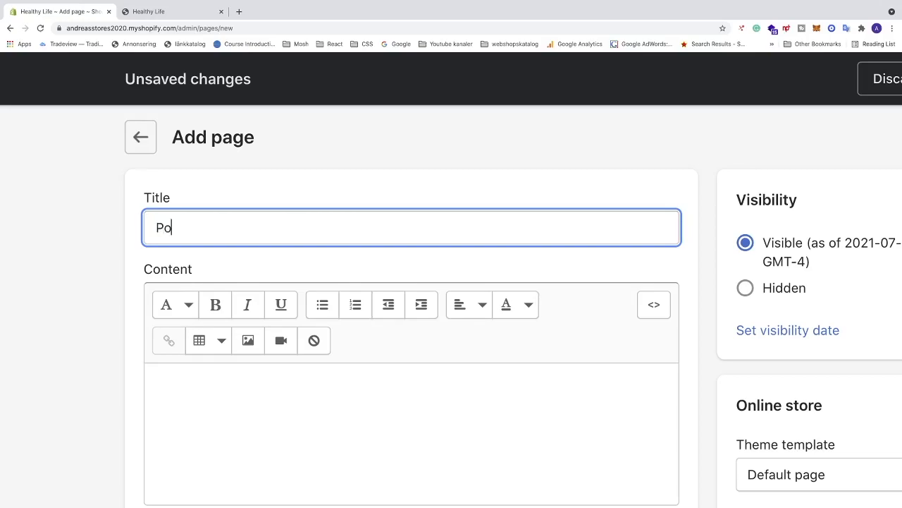
type("licies")
scroll(433, 267, "down", 5)
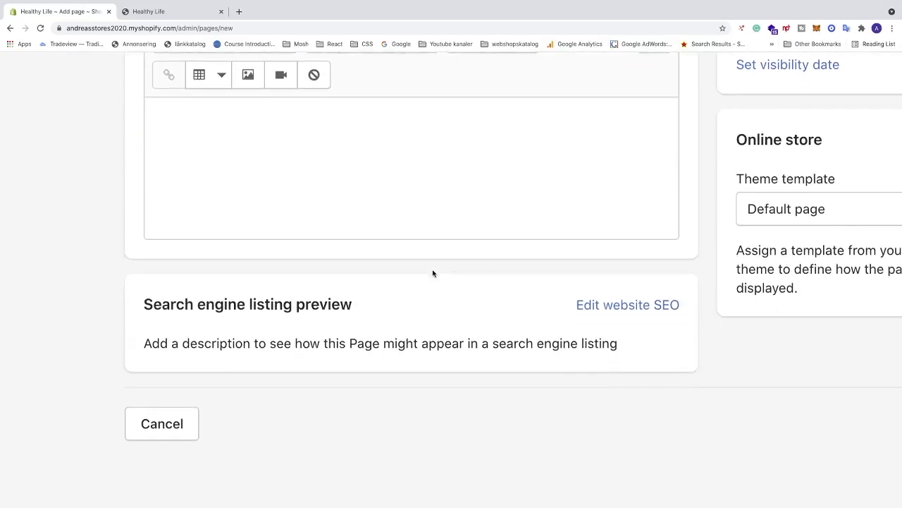
scroll(435, 268, "right", 5)
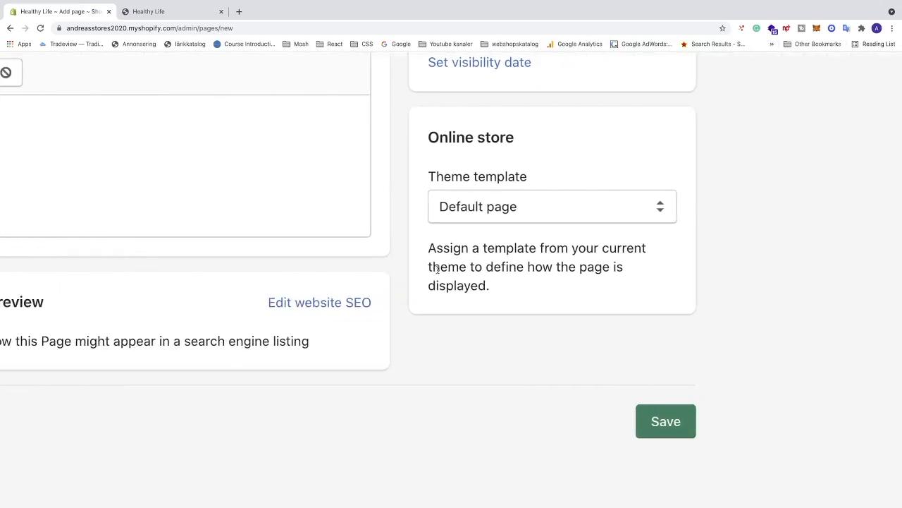
left_click(666, 421)
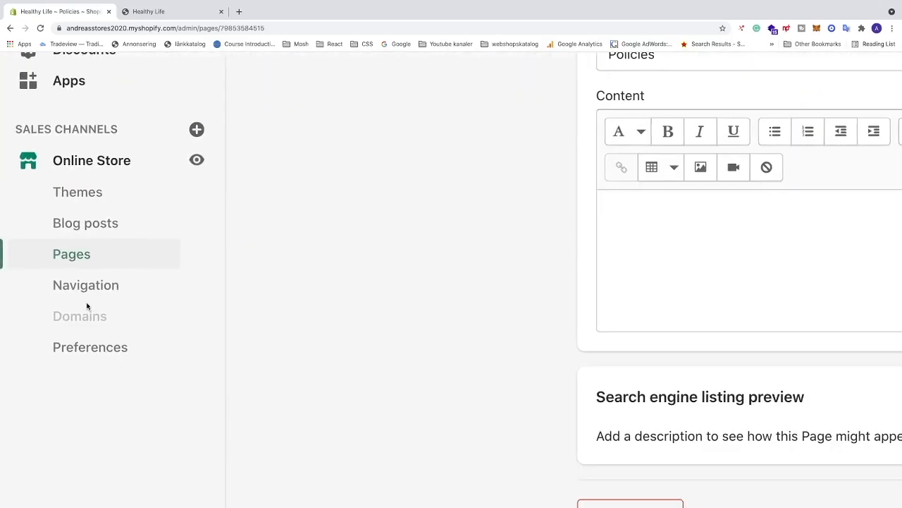
- Open the Main menu in the navigation settings and add a Policies item linked to the Policies page
left_click(58, 289)
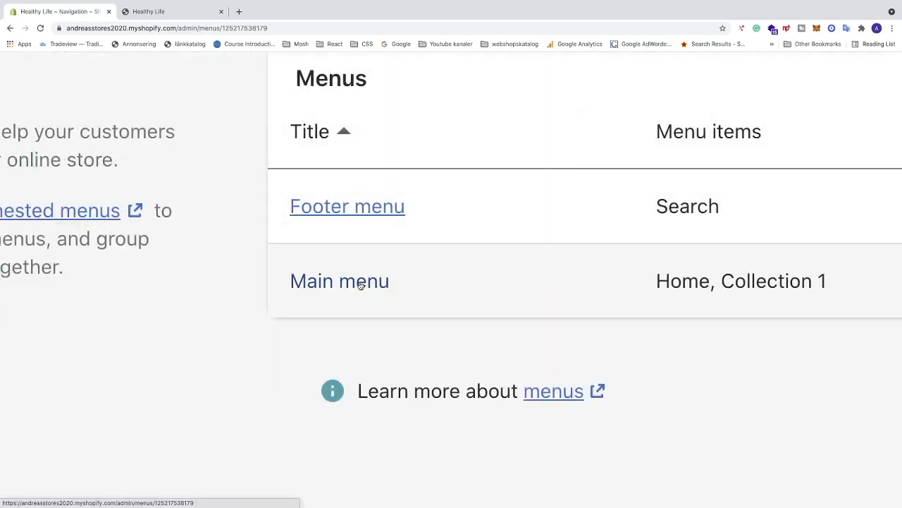
left_click(361, 284)
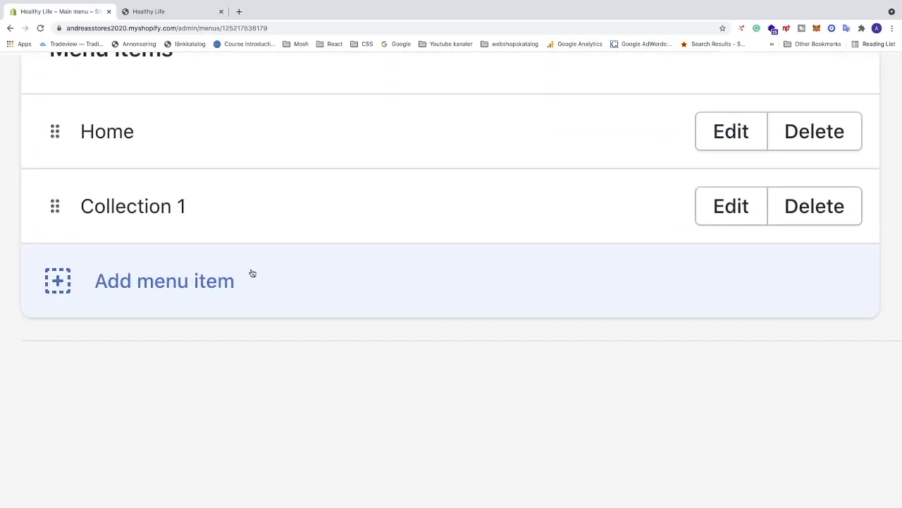
left_click(341, 260)
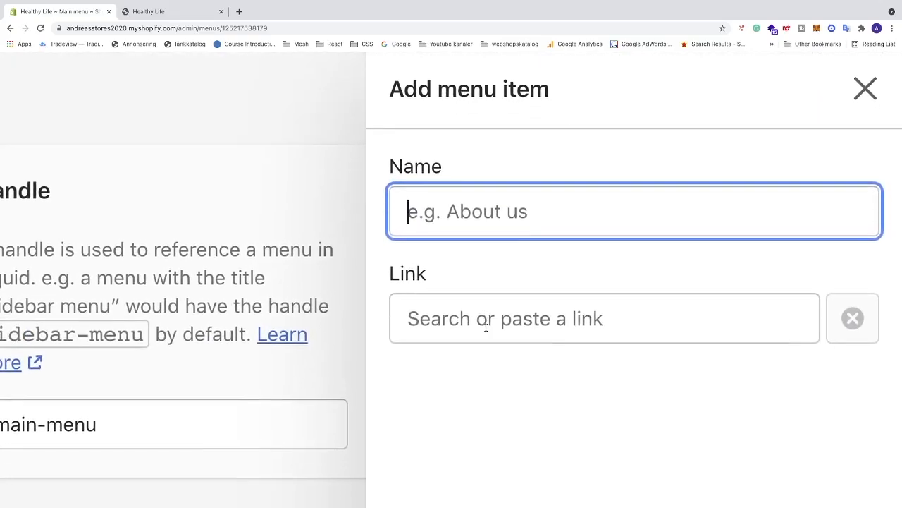
left_click(763, 169)
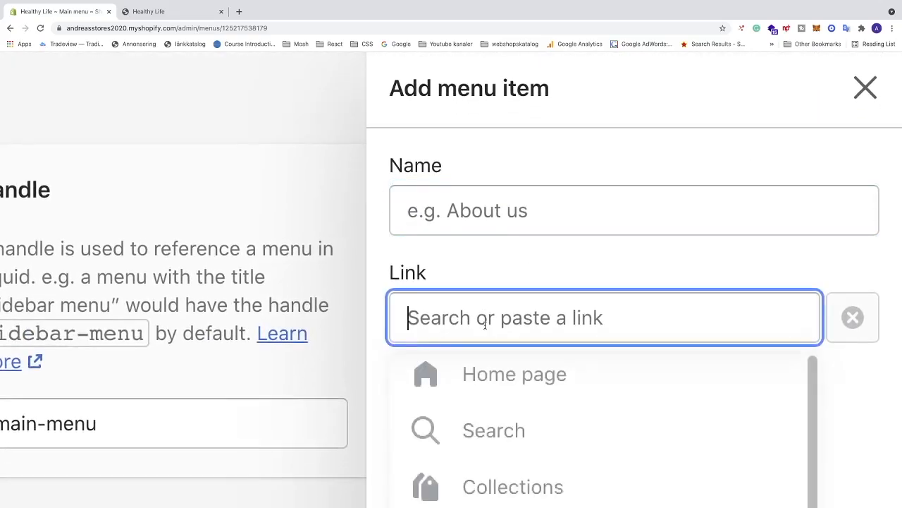
scroll(491, 343, "down", 4)
left_click(492, 342)
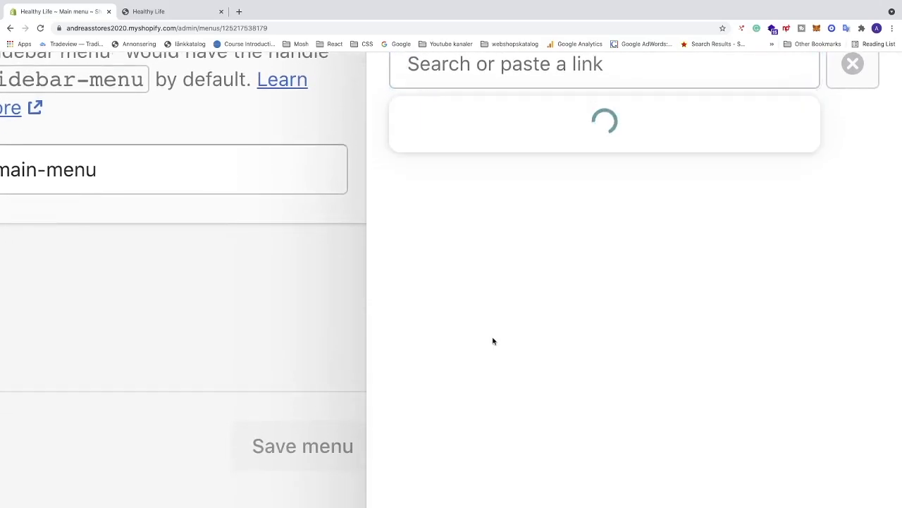
left_click(463, 243)
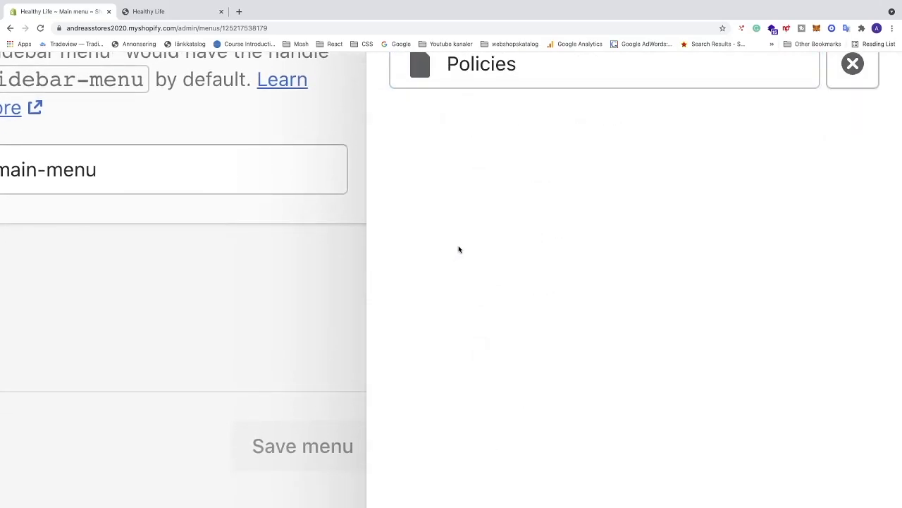
scroll(459, 249, "up", 5)
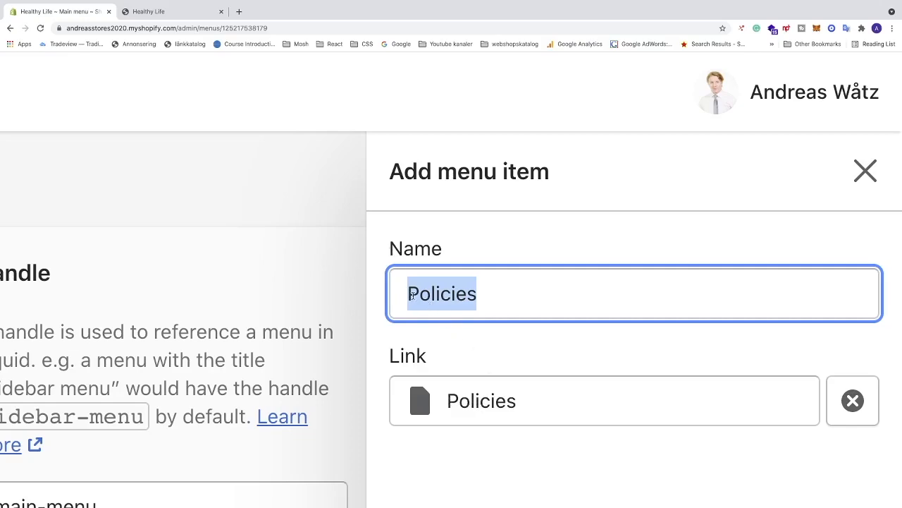
left_click(468, 294)
scroll(416, 297, "down", 5)
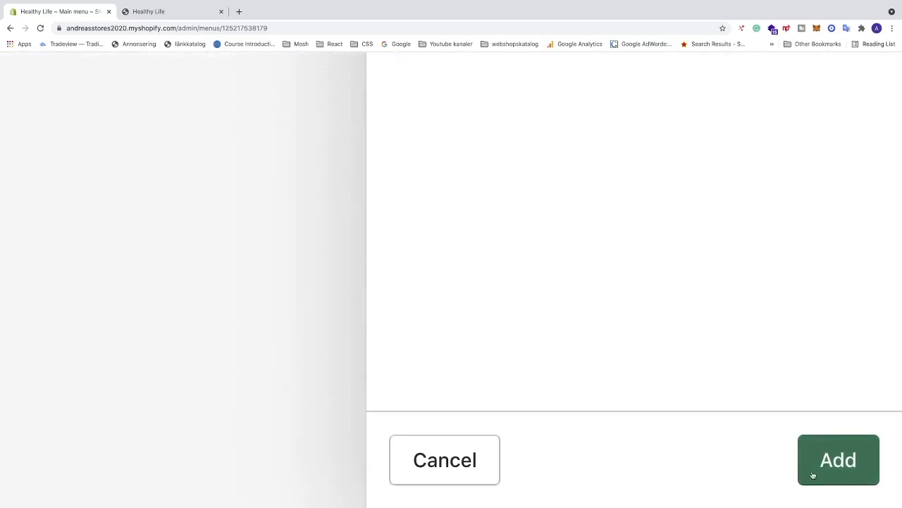
left_click(815, 473)
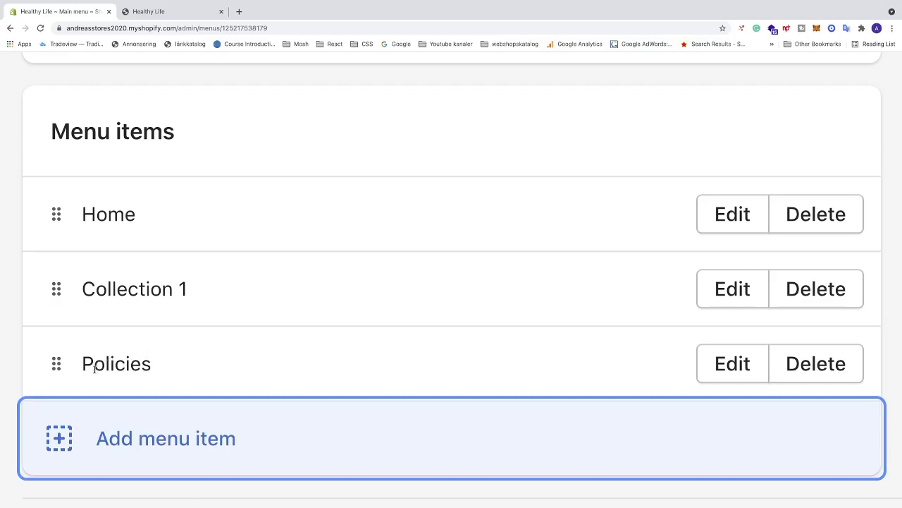
- Add a Privacy Policy item to the Main menu, linked to the store's Privacy Policy under Policies
scroll(131, 389, "down", 1)
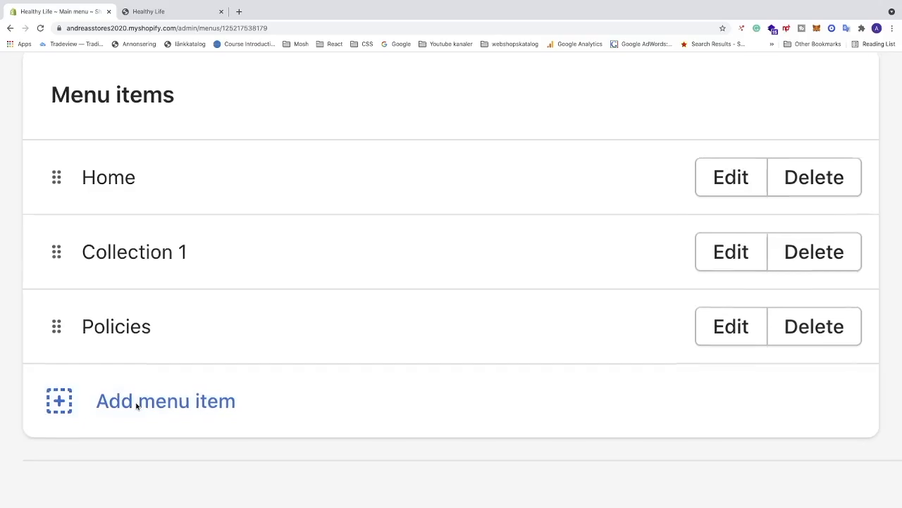
left_click(136, 405)
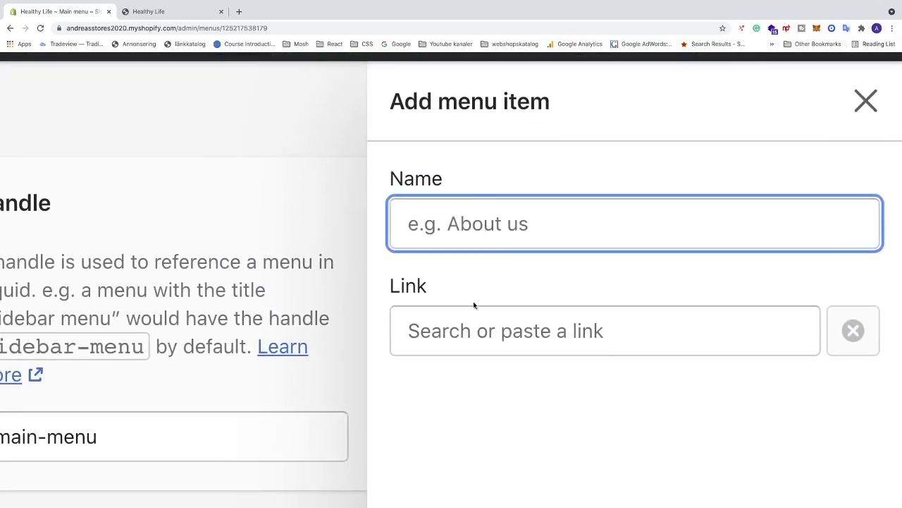
left_click(449, 330)
scroll(486, 395, "down", 5)
scroll(495, 407, "down", 3)
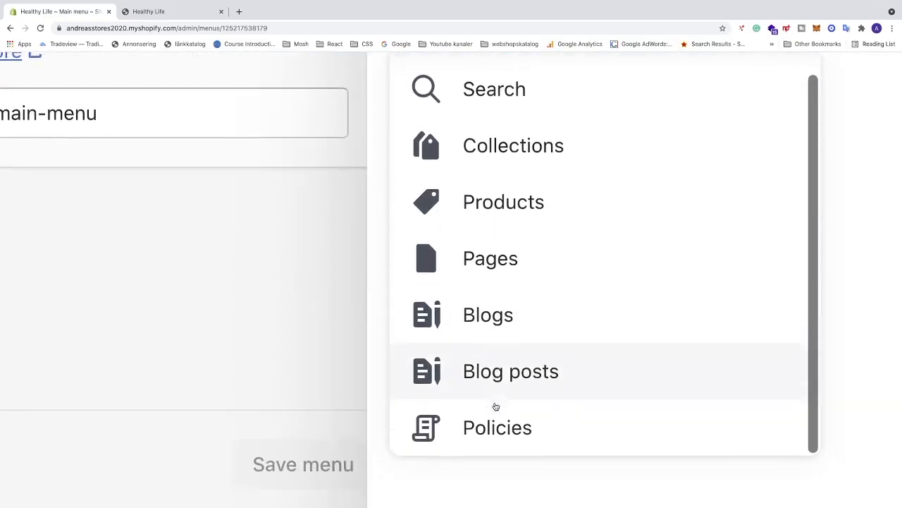
left_click(482, 408)
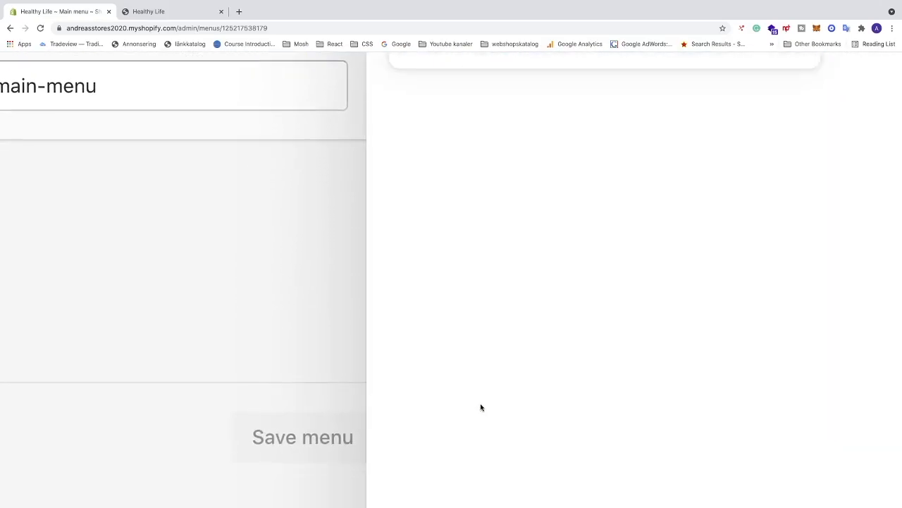
scroll(481, 407, "up", 5)
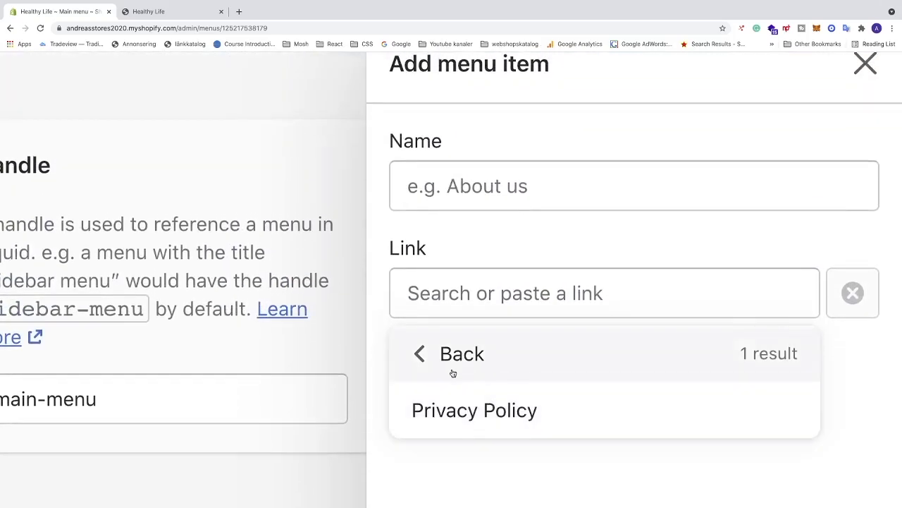
left_click(468, 411)
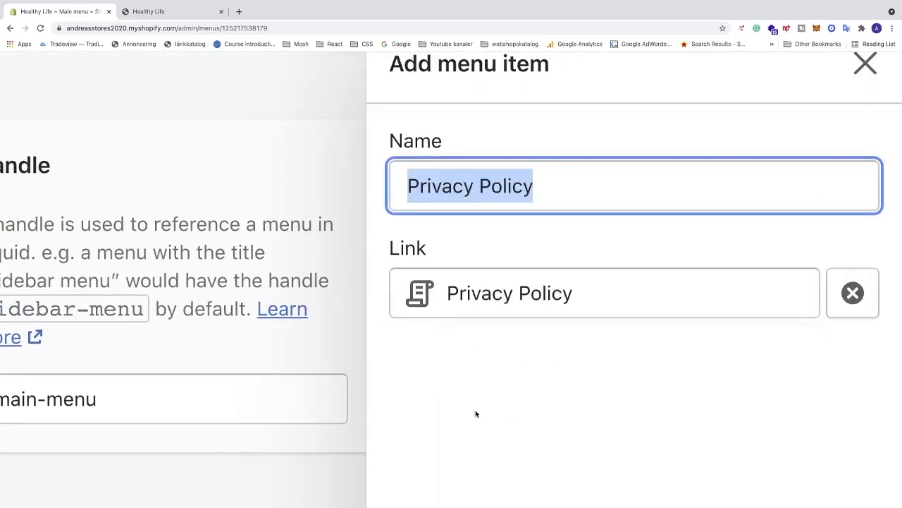
scroll(530, 414, "down", 10)
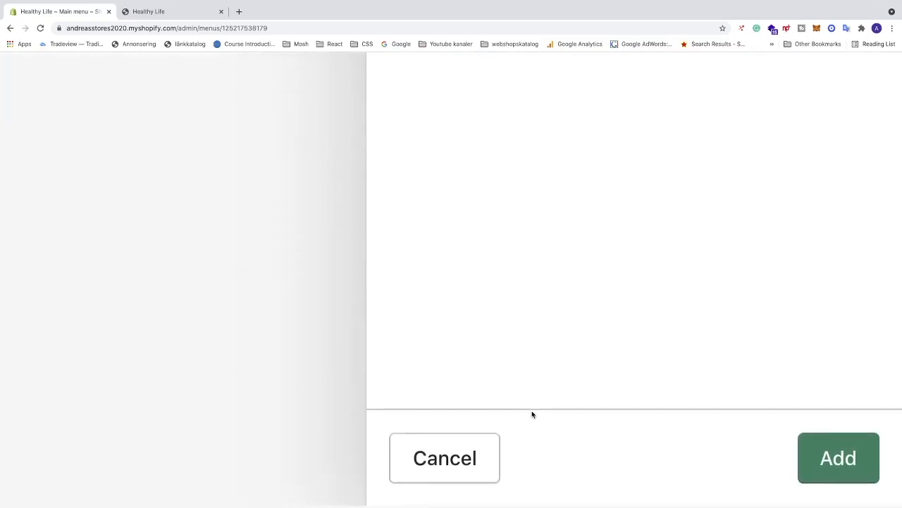
left_click(830, 469)
- Nest the Privacy Policy item under Policies in the Main menu and save the menu
scroll(198, 324, "up", 5)
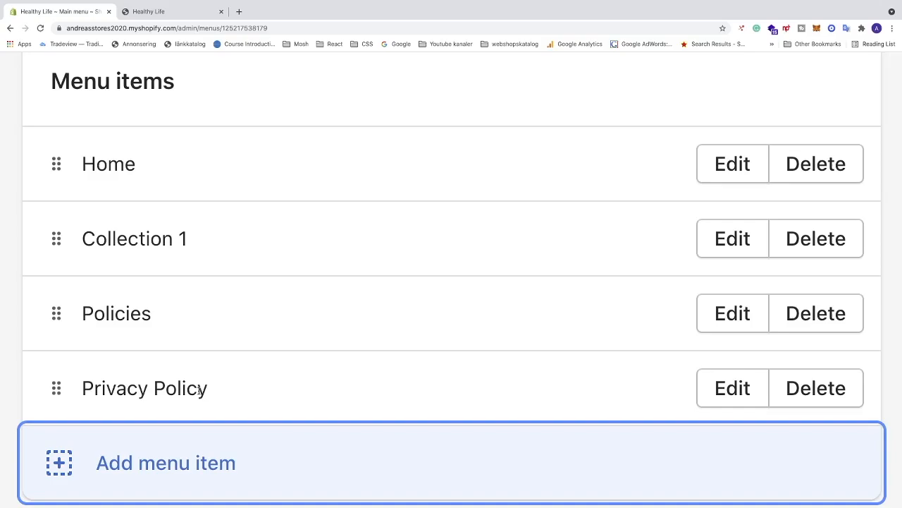
left_click_drag(56, 390, 103, 383)
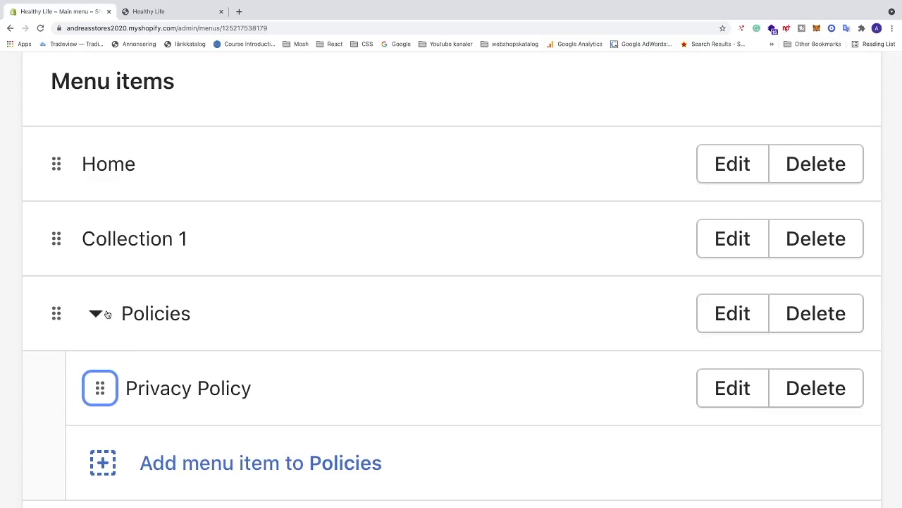
left_click(103, 315)
left_click(99, 313)
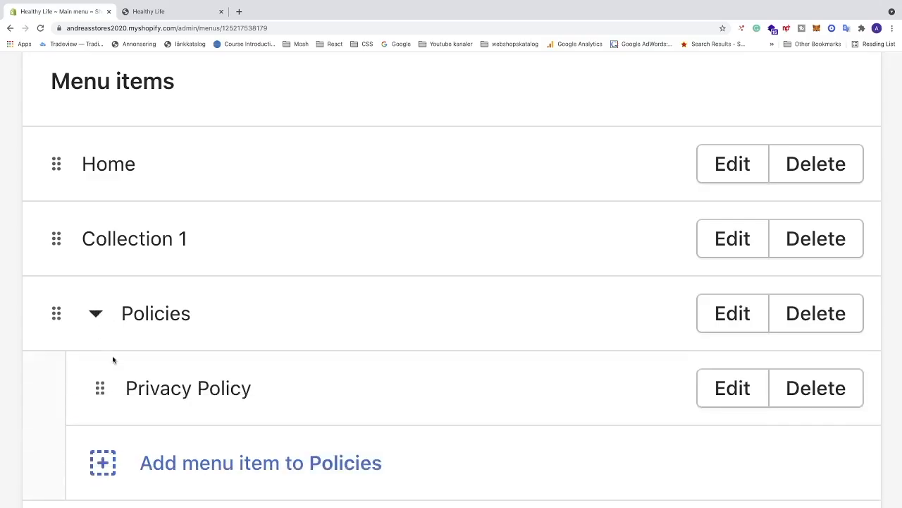
left_click(96, 313)
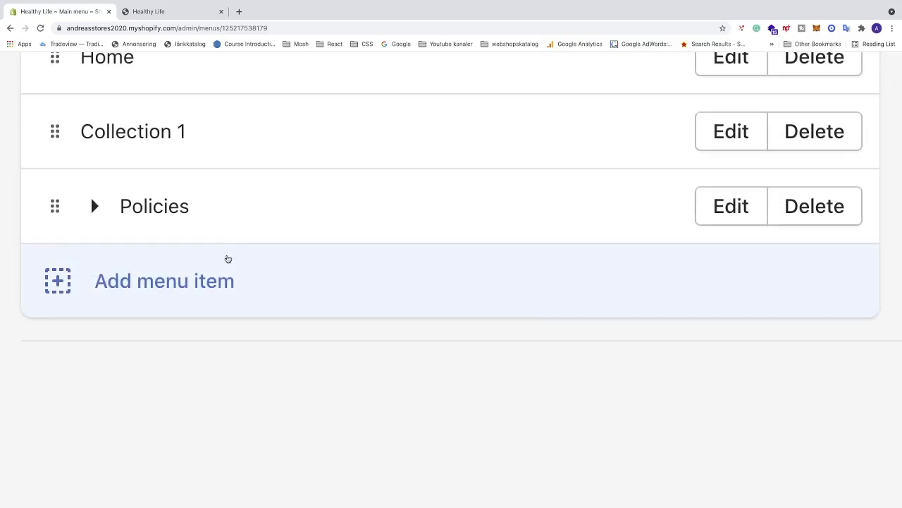
scroll(227, 259, "right", 10)
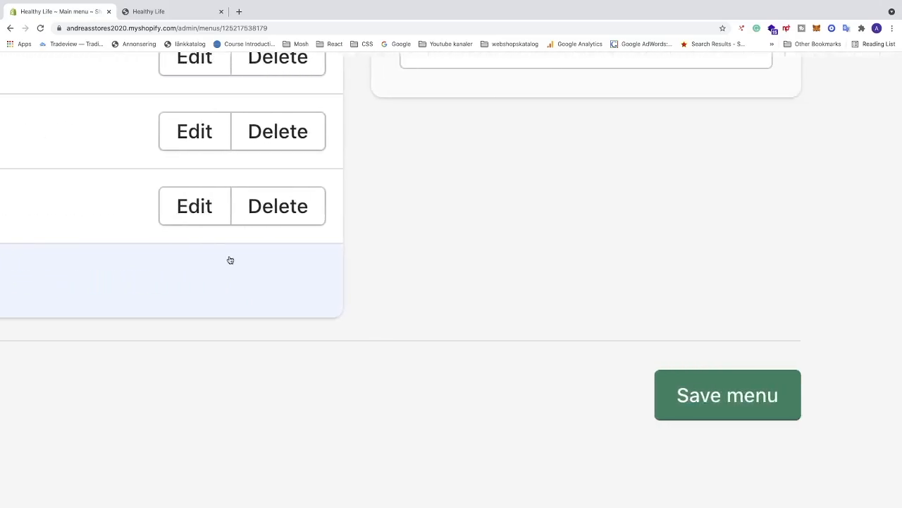
left_click(599, 390)
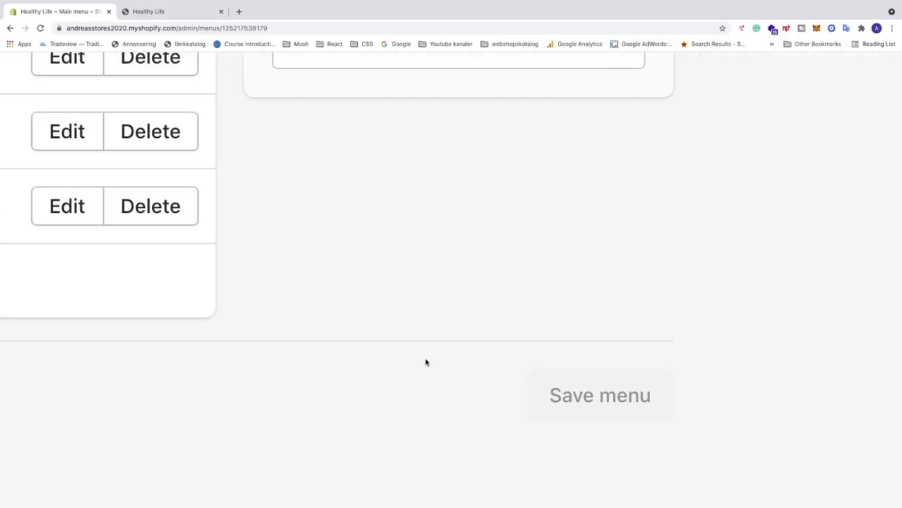
- Switch to the storefront, reload it, and view the Privacy Policy page through the Policies navigation item
left_click(146, 12)
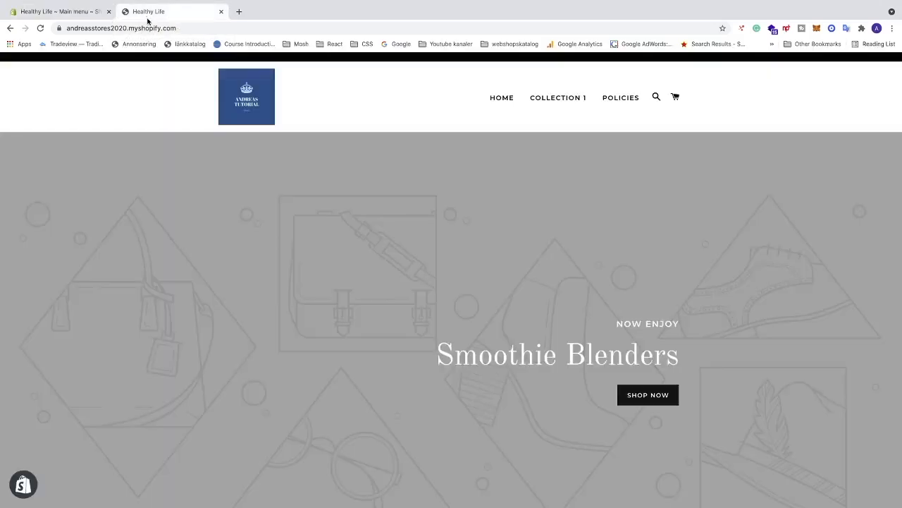
left_click(40, 29)
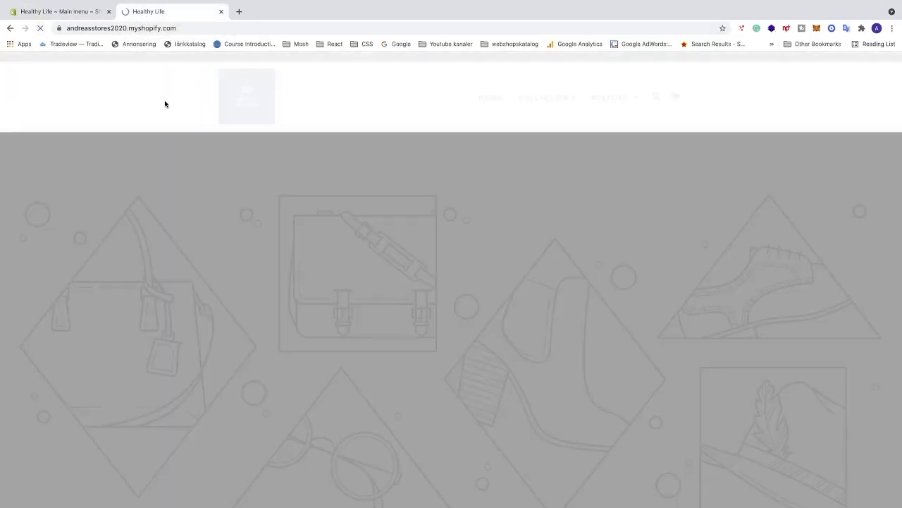
mouse_move(638, 97)
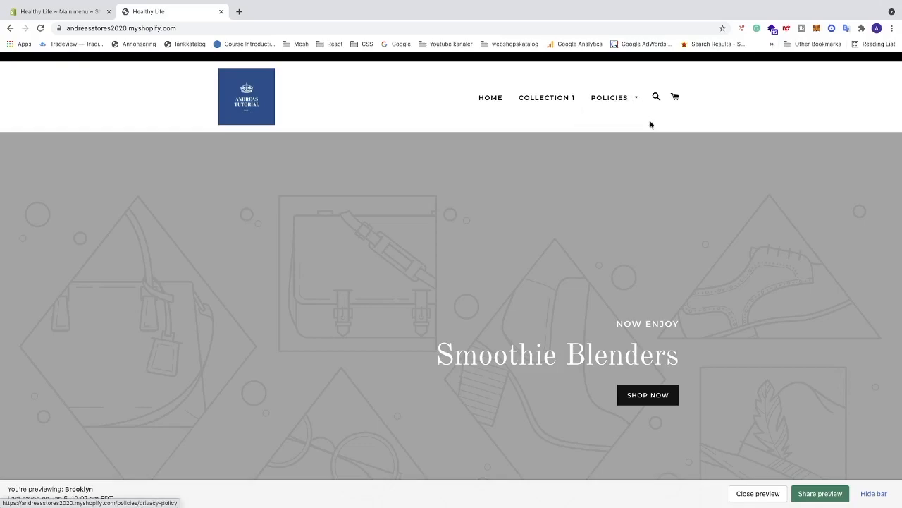
scroll(605, 122, "down", 1)
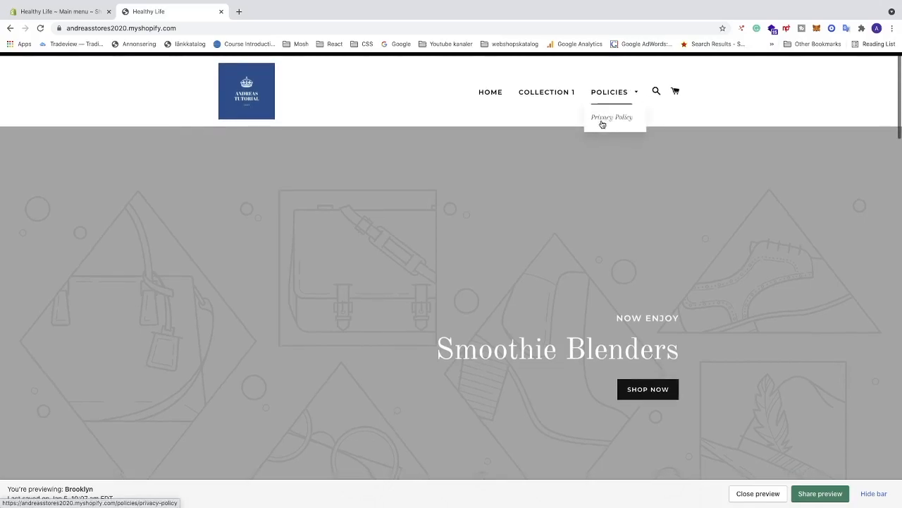
left_click(613, 120)
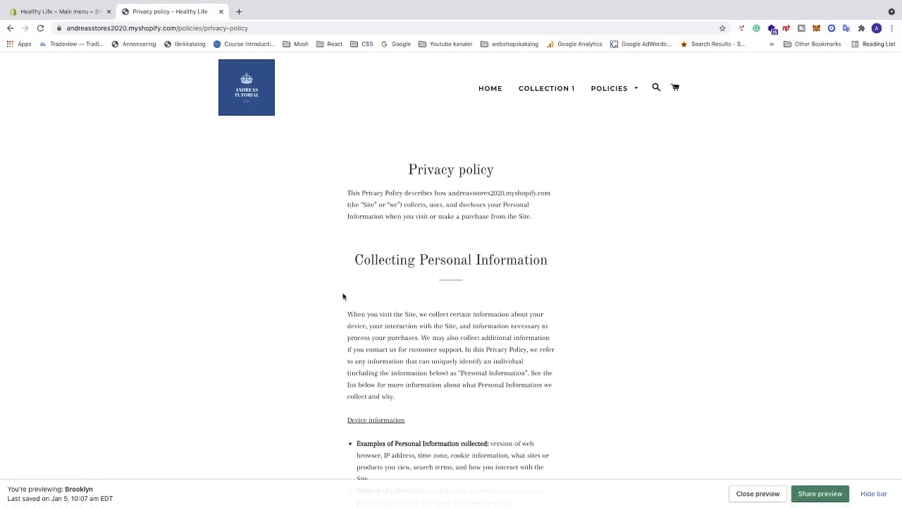
scroll(363, 335, "down", 20)
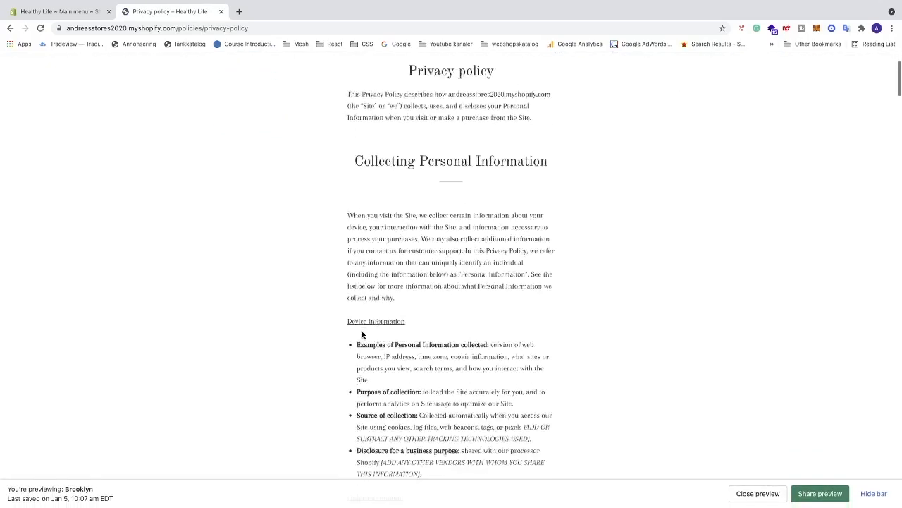